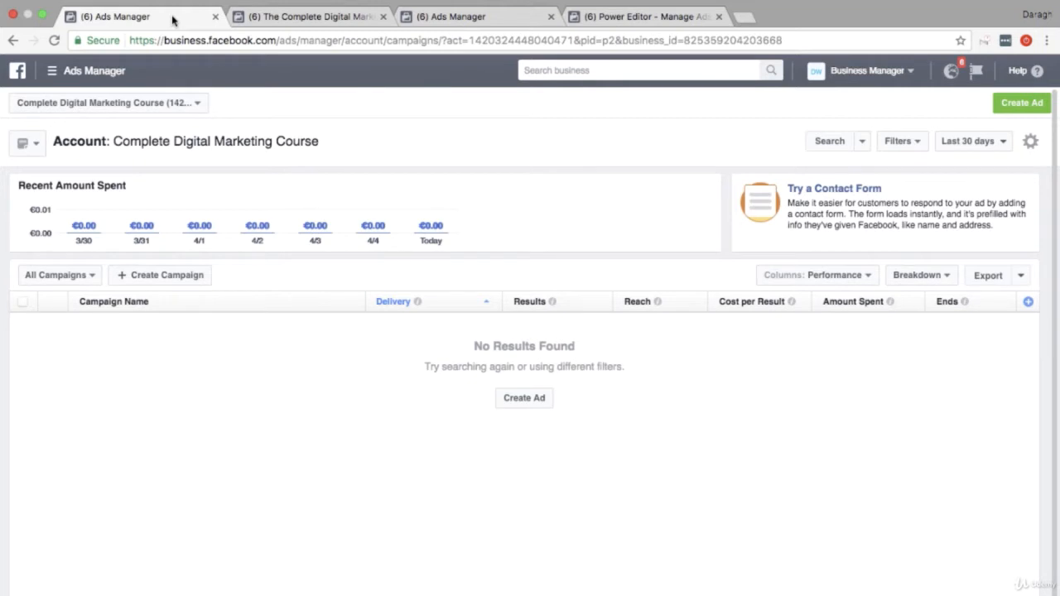
# Look over the course's Facebook page, the campaign objective page in Ads Manager, and Power Editor
pyautogui.click(282, 14)
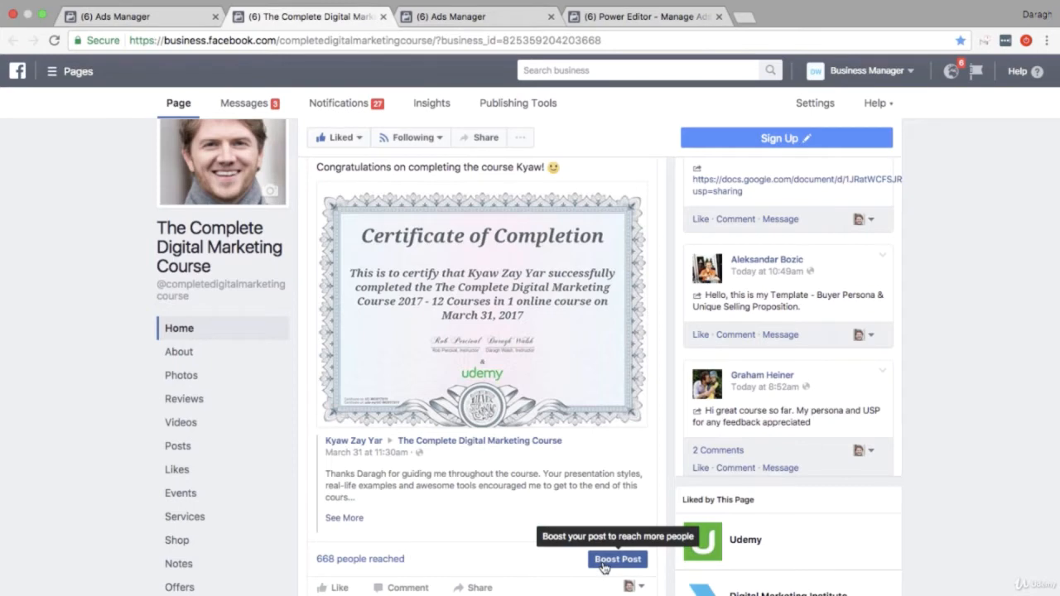
pyautogui.click(501, 17)
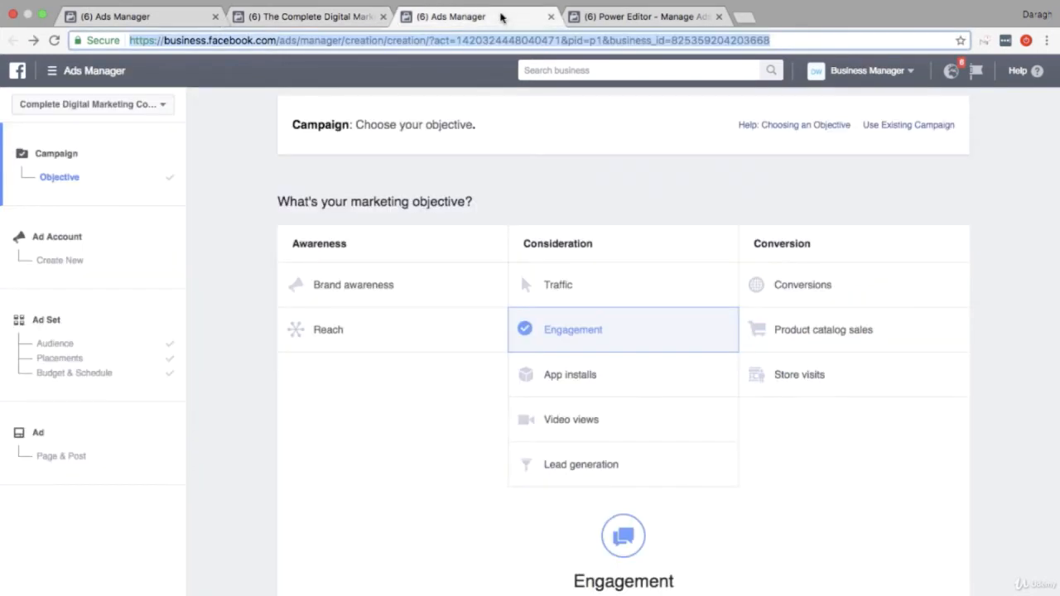
pyautogui.click(614, 16)
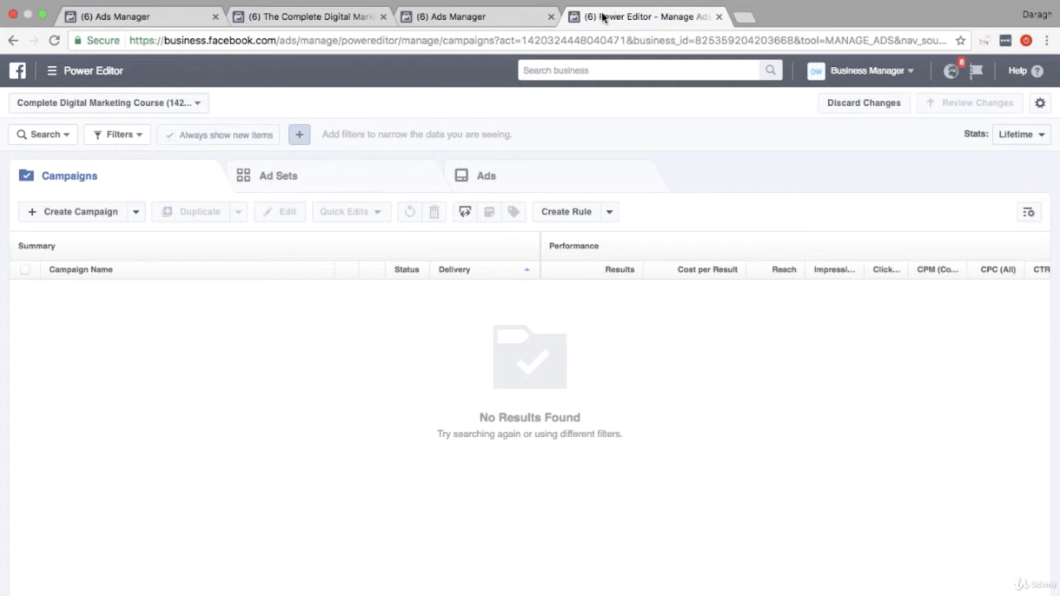
pyautogui.click(356, 18)
pyautogui.click(440, 19)
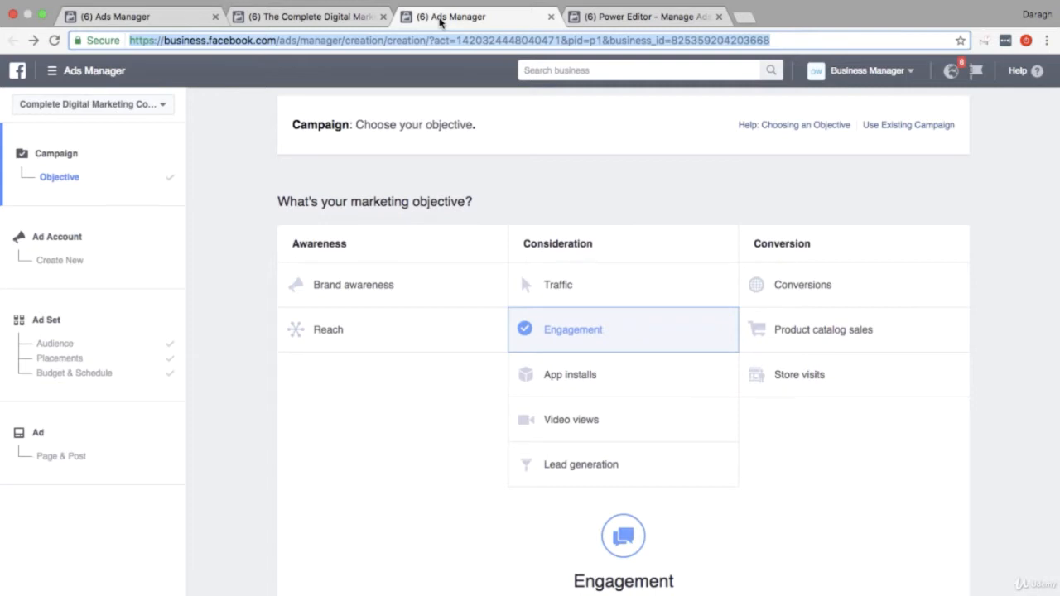
# Open the boost settings for the shared YouTube growth post on The Complete Digital Marketing Course page
pyautogui.click(310, 16)
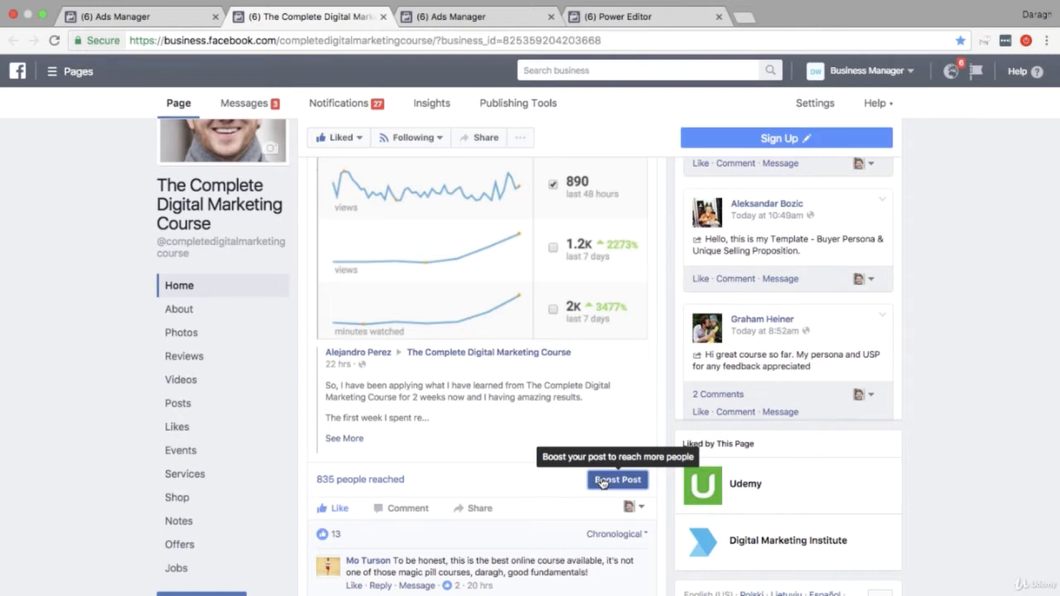
pyautogui.scroll(5, 602, 483)
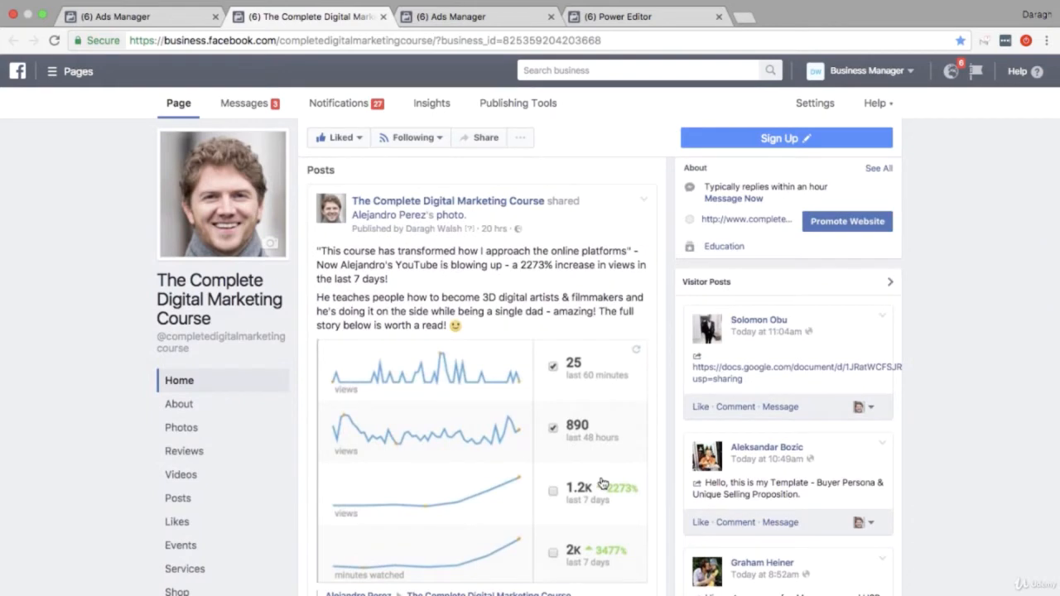
pyautogui.scroll(-4, 602, 483)
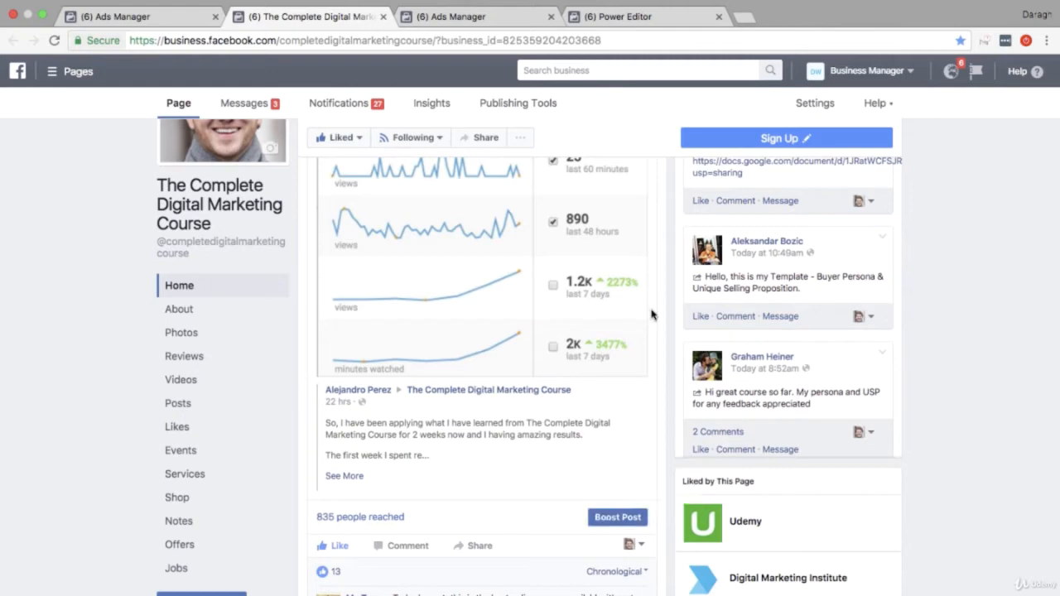
pyautogui.click(609, 518)
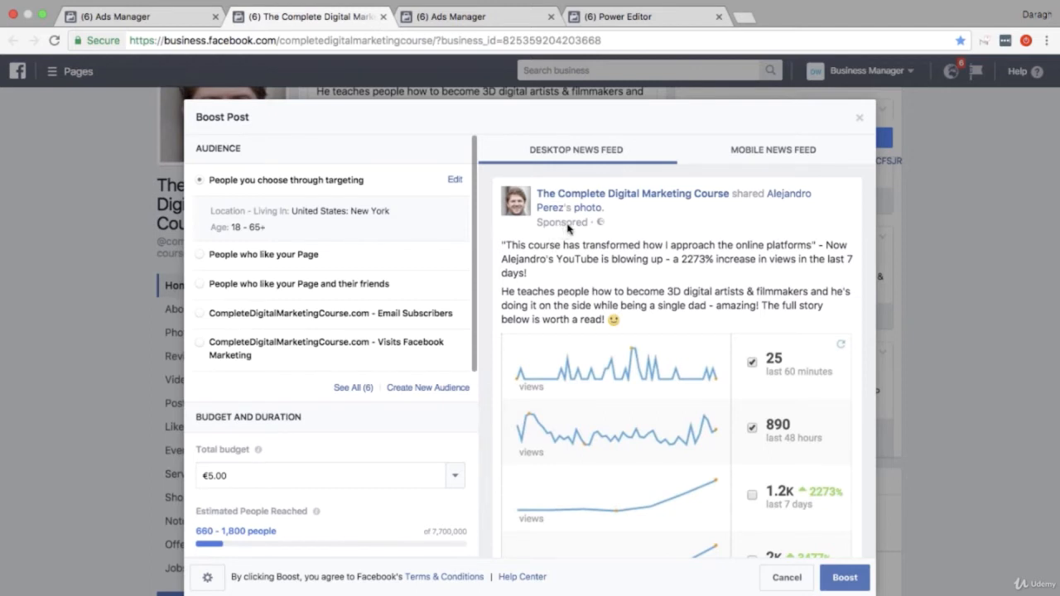
# Review the desktop news feed preview and the audience, budget, duration and conversion tracking options for the boost
pyautogui.scroll(-2, 660, 259)
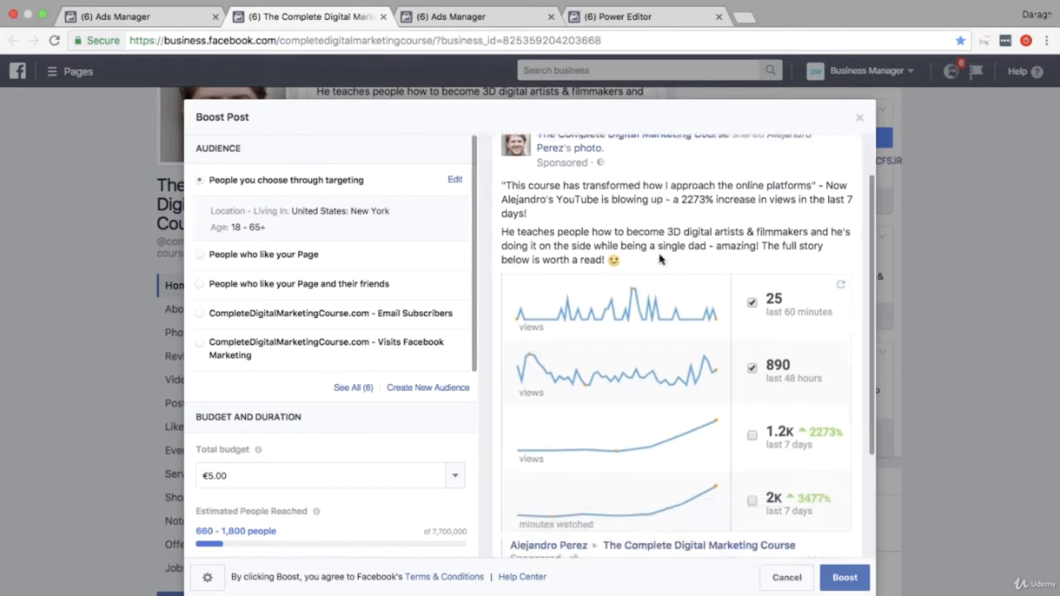
pyautogui.scroll(-4, 660, 259)
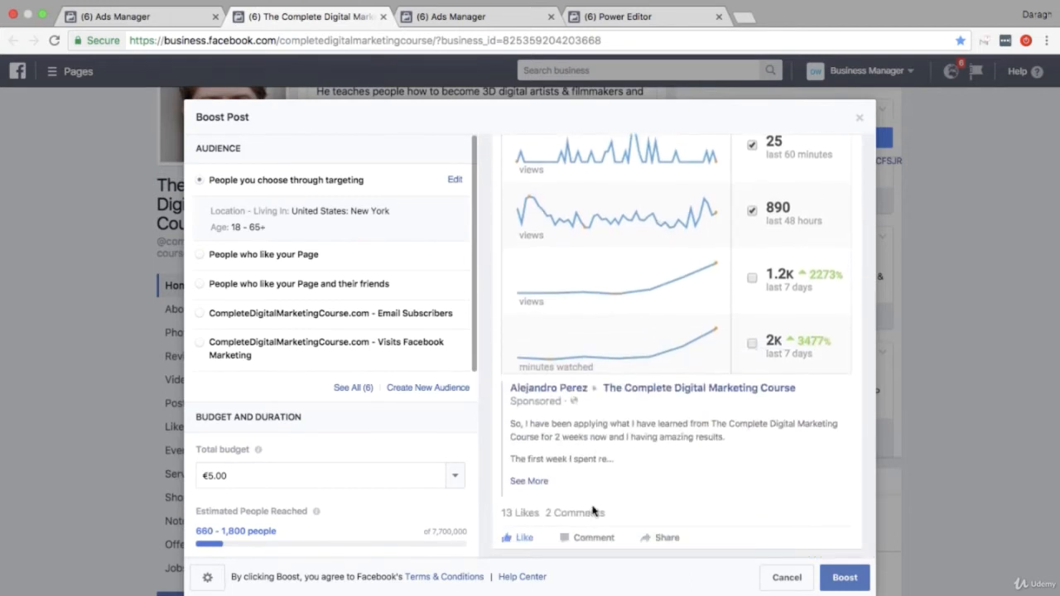
pyautogui.scroll(5, 593, 511)
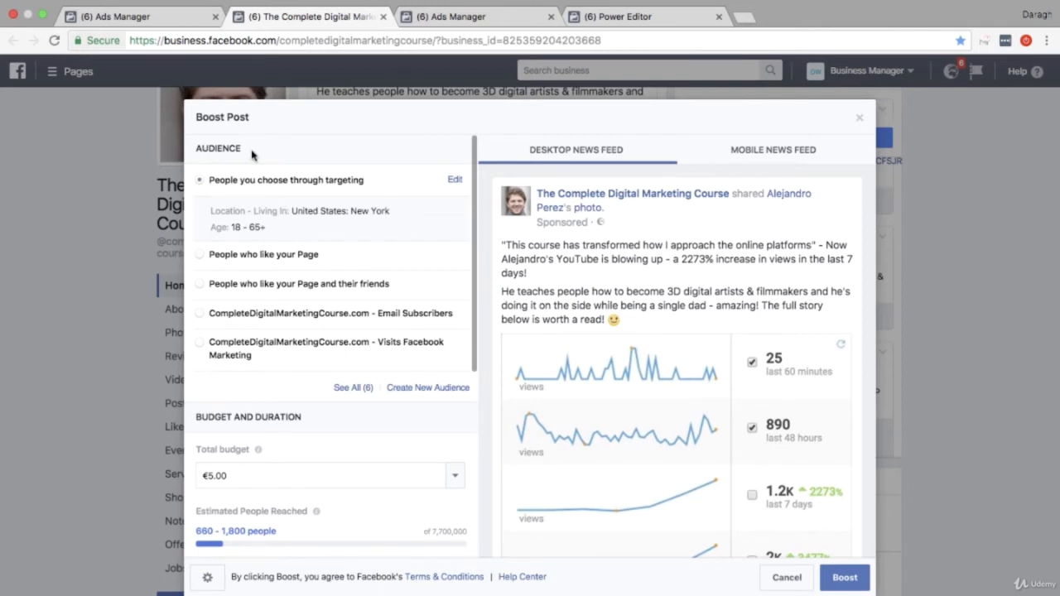
pyautogui.scroll(-5, 282, 418)
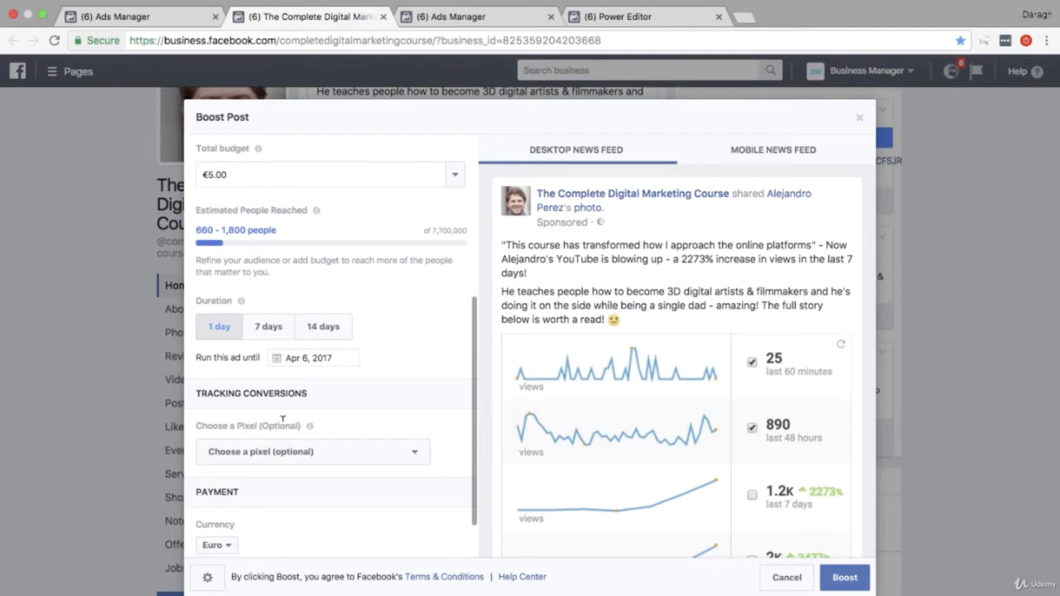
pyautogui.scroll(5, 282, 420)
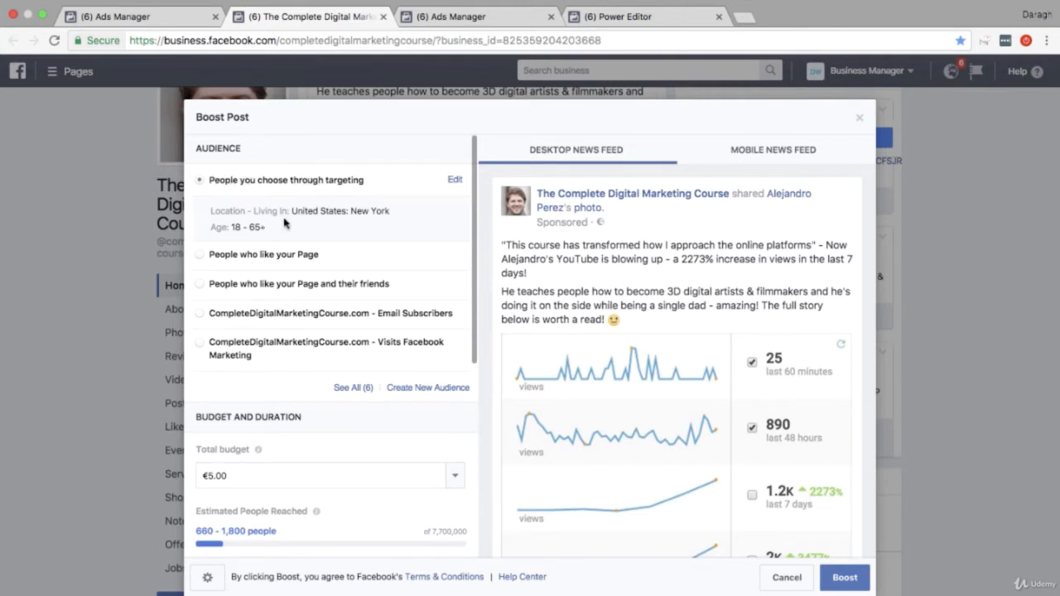
# Inspect the editing options of the "People you choose through targeting" audience, including the exclusion field, and leave without saving
pyautogui.click(454, 181)
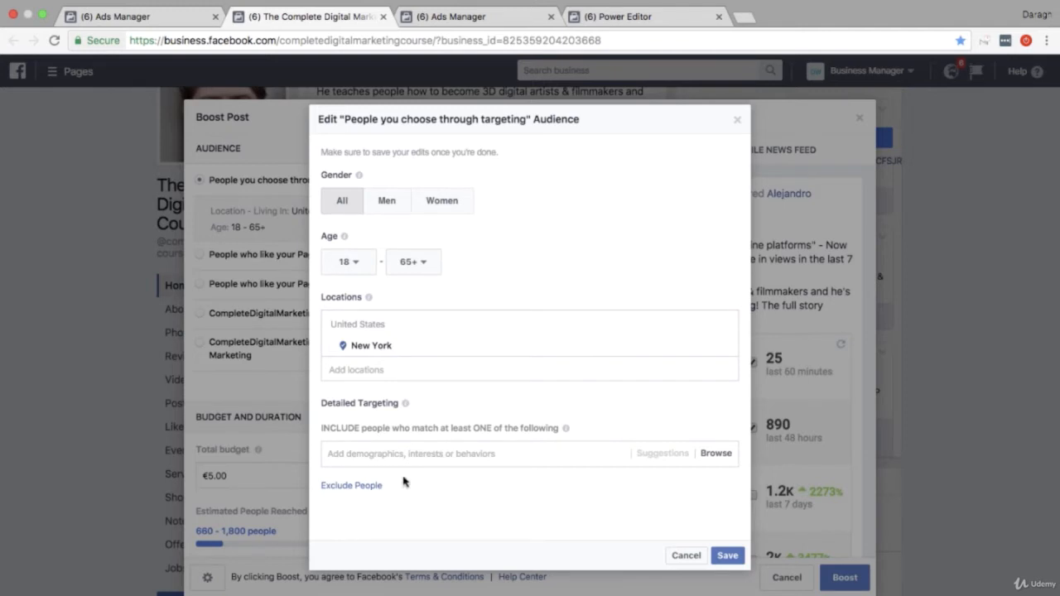
pyautogui.click(367, 486)
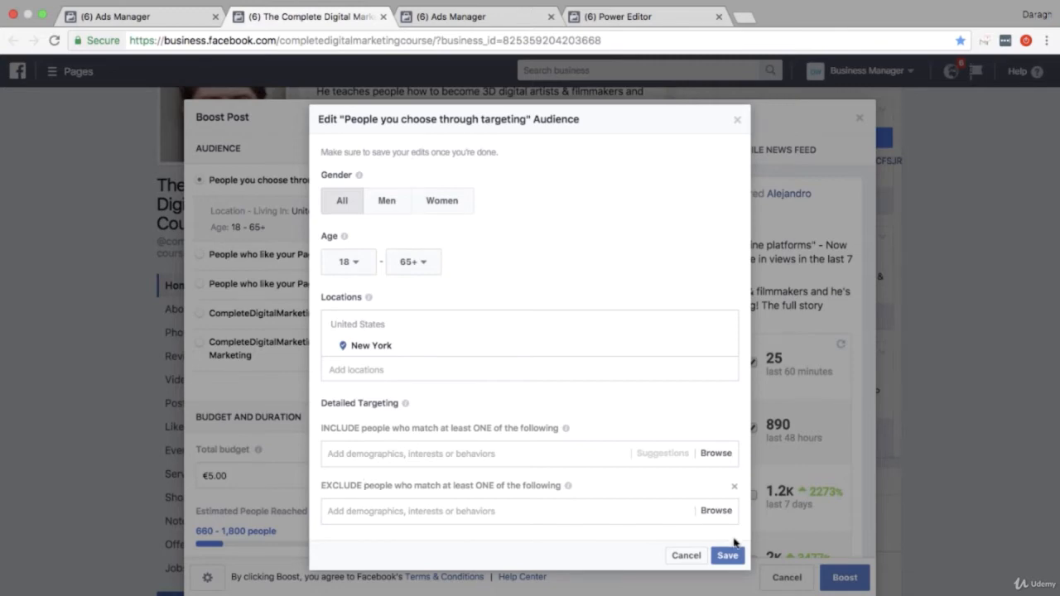
pyautogui.click(687, 556)
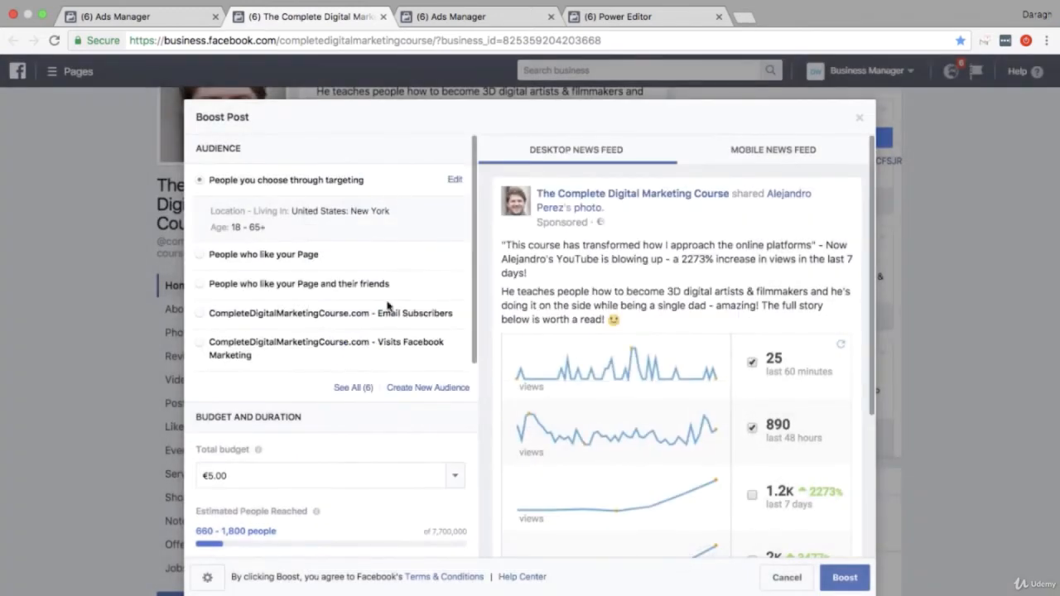
# Choose the "People who like your Page" audience for the boost and cancel the promotion
pyautogui.click(316, 259)
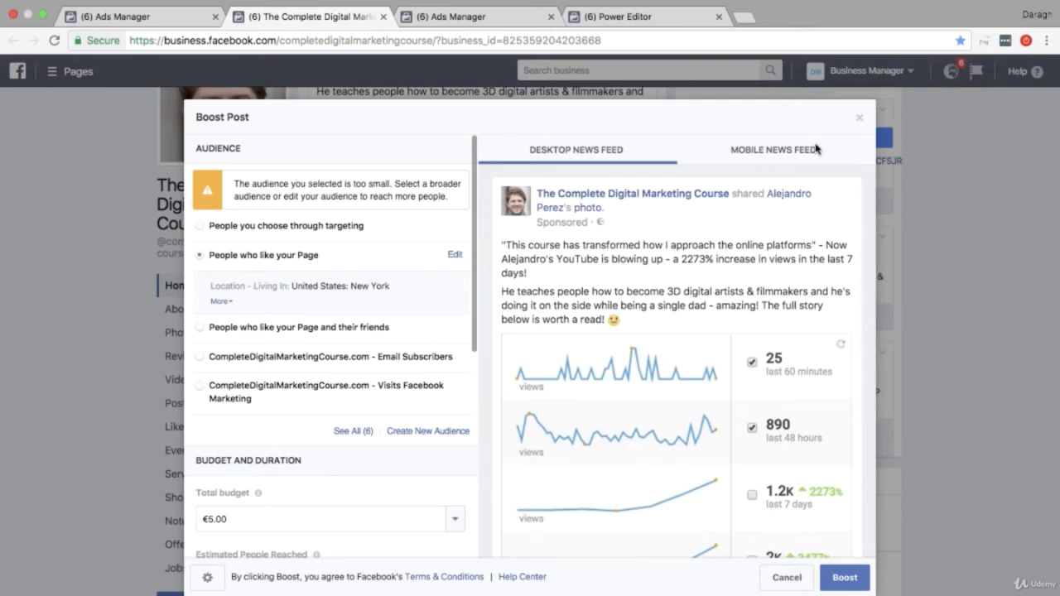
pyautogui.click(859, 118)
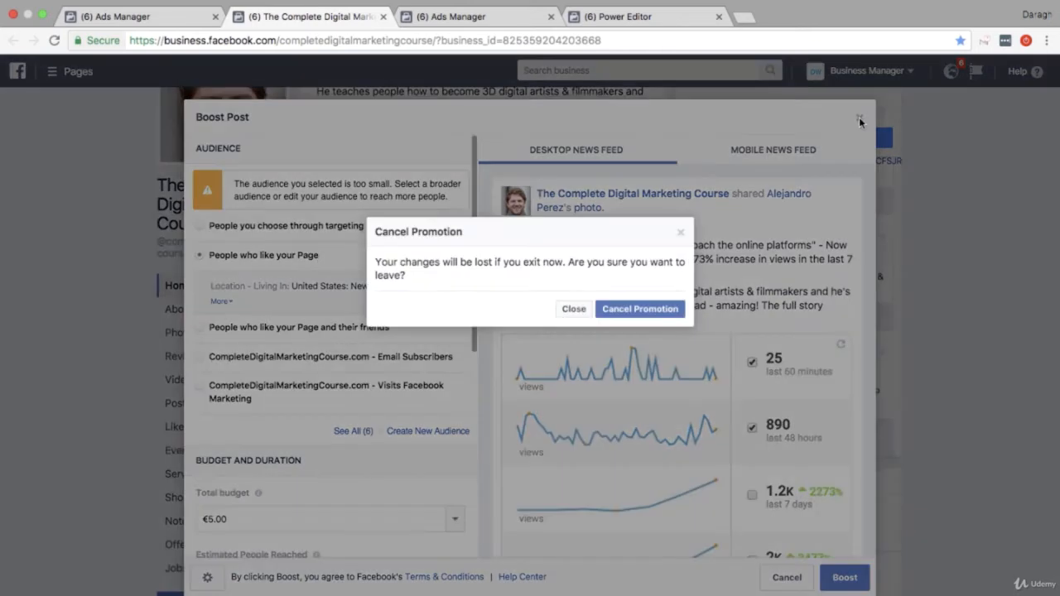
pyautogui.click(672, 308)
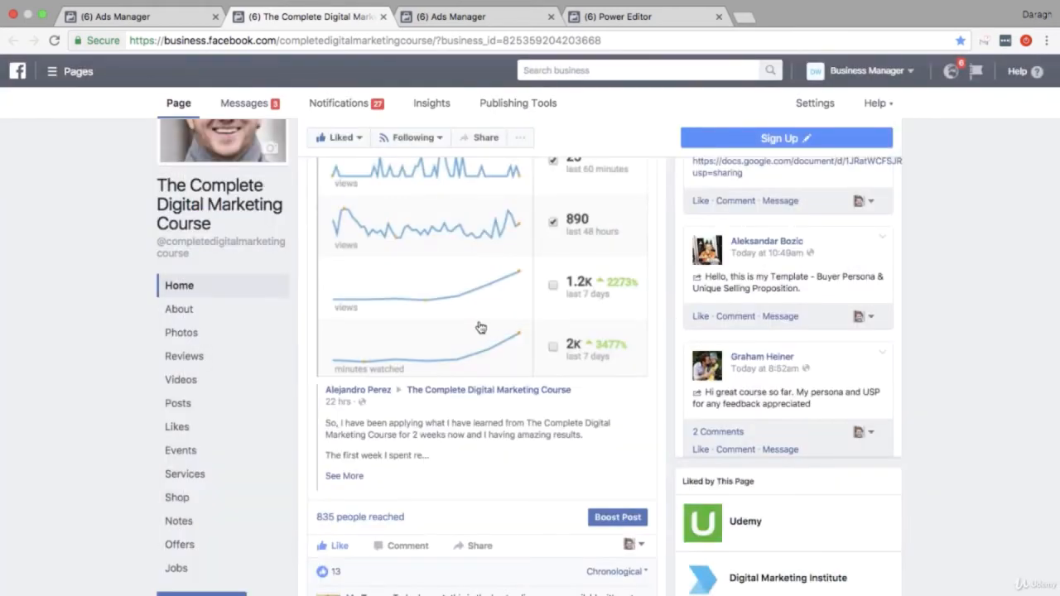
# Reopen the same post's boost settings, try "People who like your Page and their friends", and switch the audience to "CompleteDigitalMarketingCourse.com - Email Subscribers"
pyautogui.scroll(3, 929, 338)
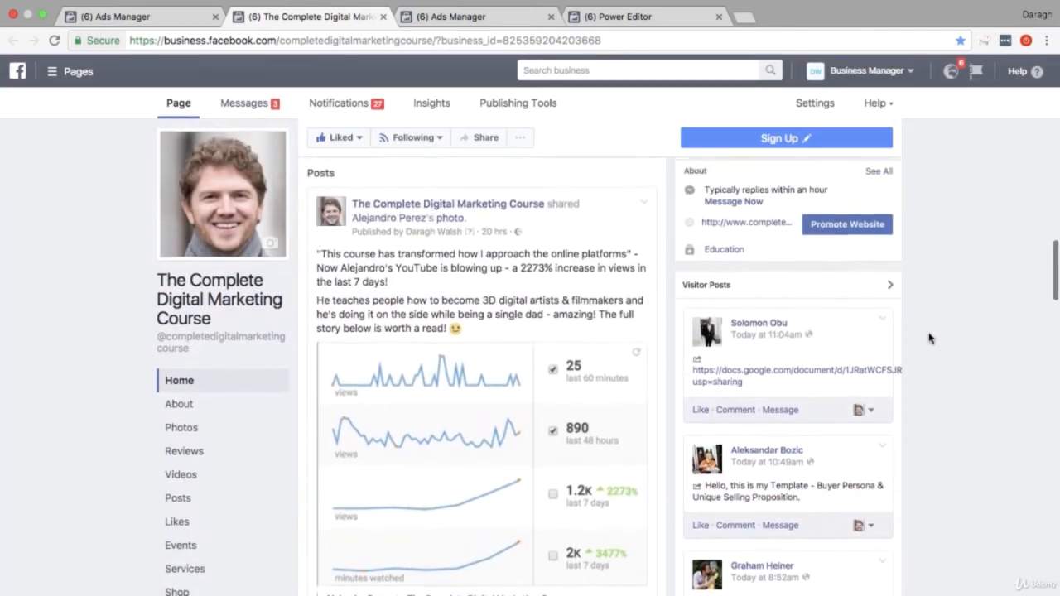
pyautogui.scroll(1, 929, 338)
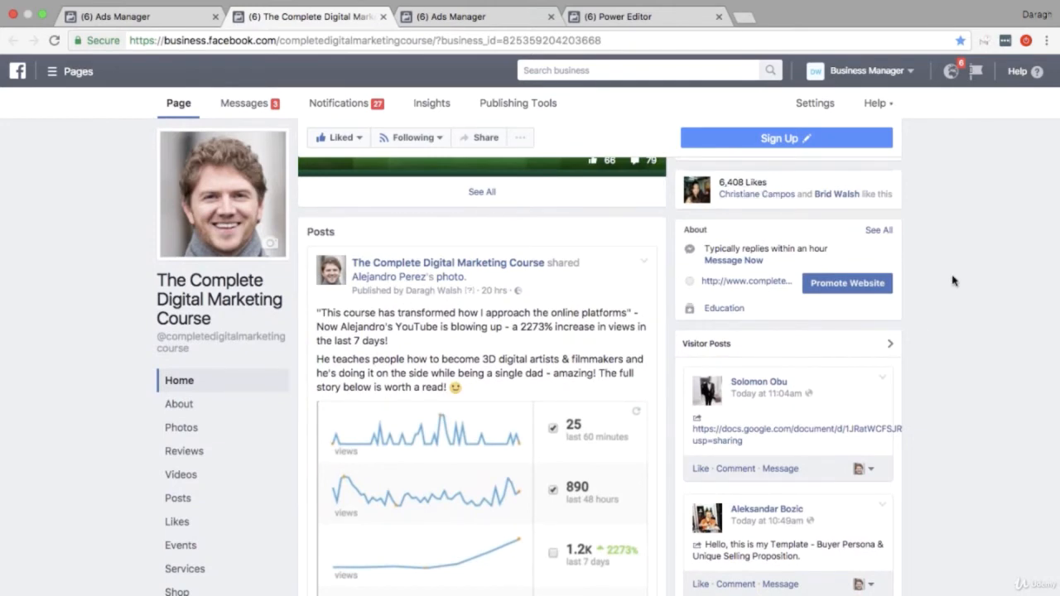
pyautogui.scroll(-4, 889, 215)
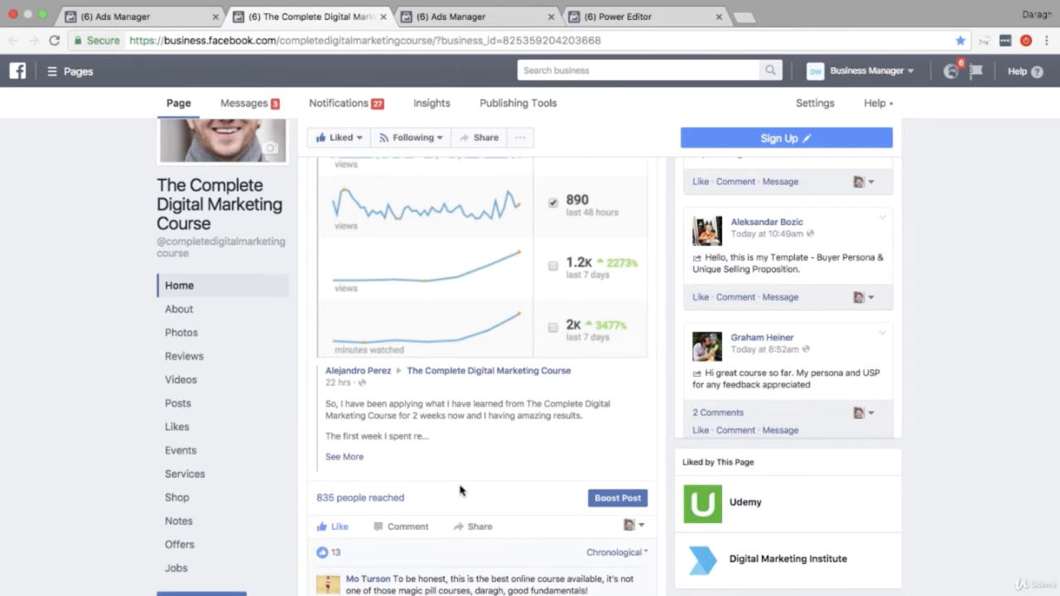
pyautogui.click(611, 500)
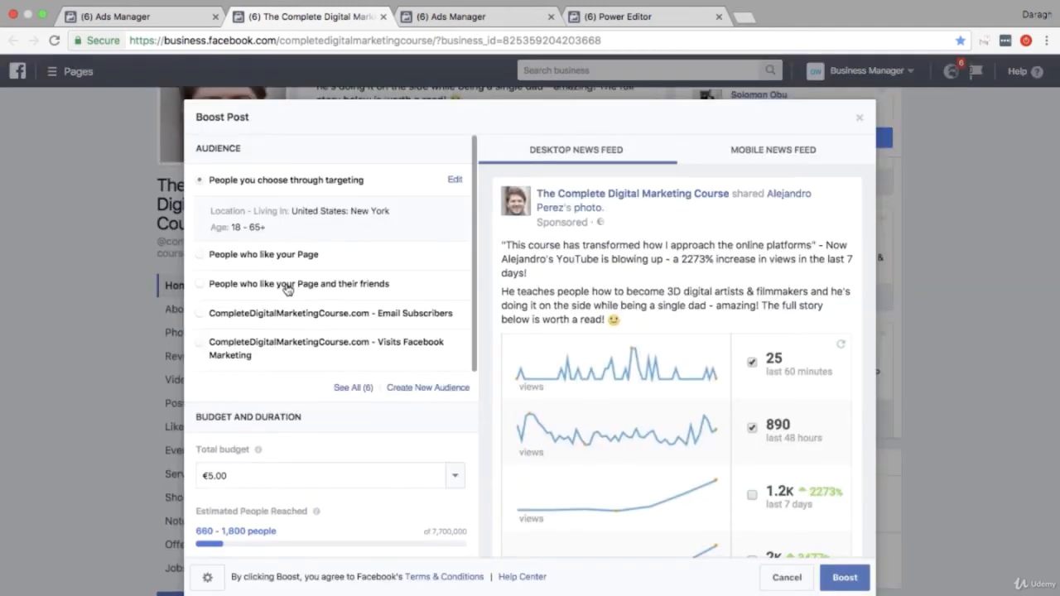
pyautogui.click(199, 285)
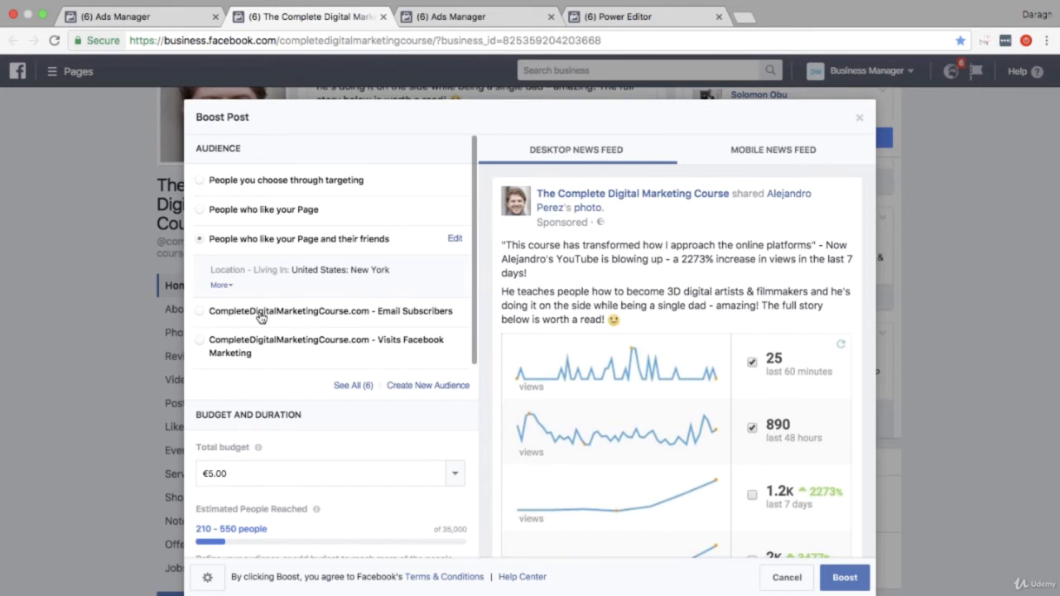
pyautogui.click(259, 314)
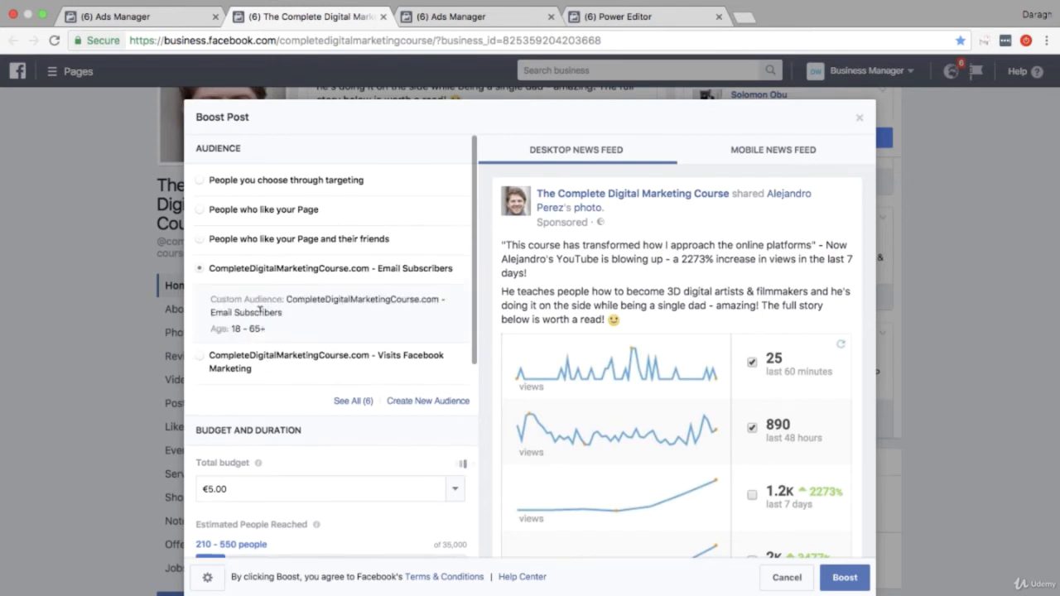
# Review the boost's budget, duration, tracking options and the post's likes and comments in the preview, and exit the boost settings
pyautogui.scroll(-2, 285, 520)
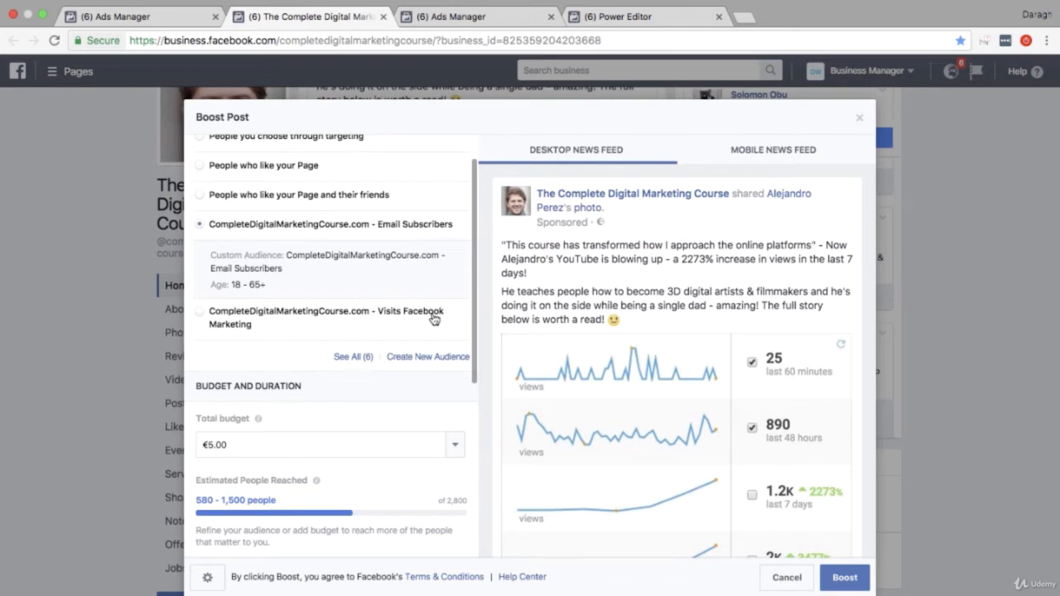
pyautogui.scroll(-3, 343, 339)
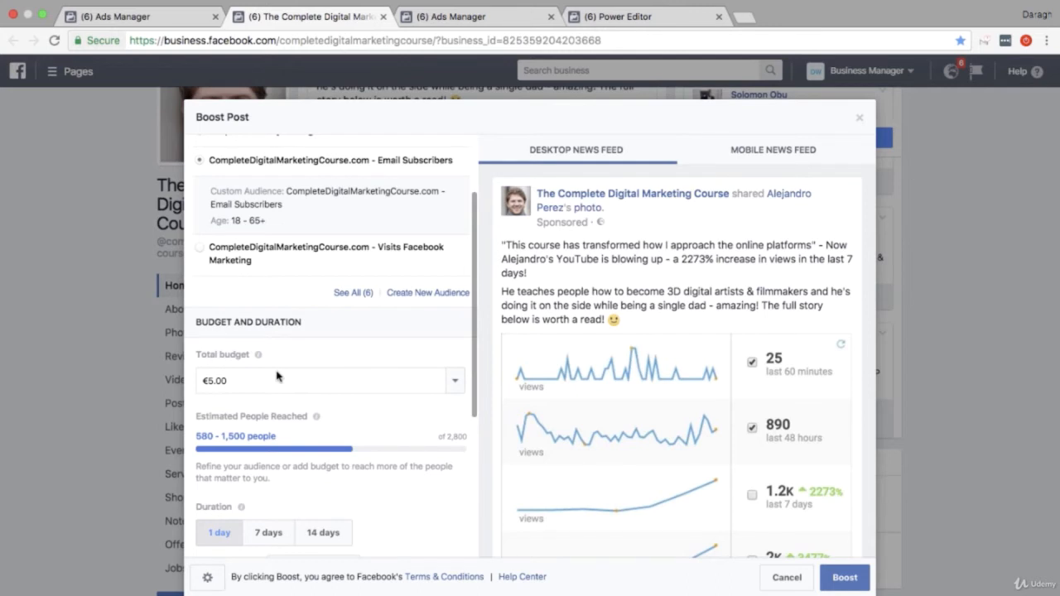
pyautogui.scroll(-3, 277, 376)
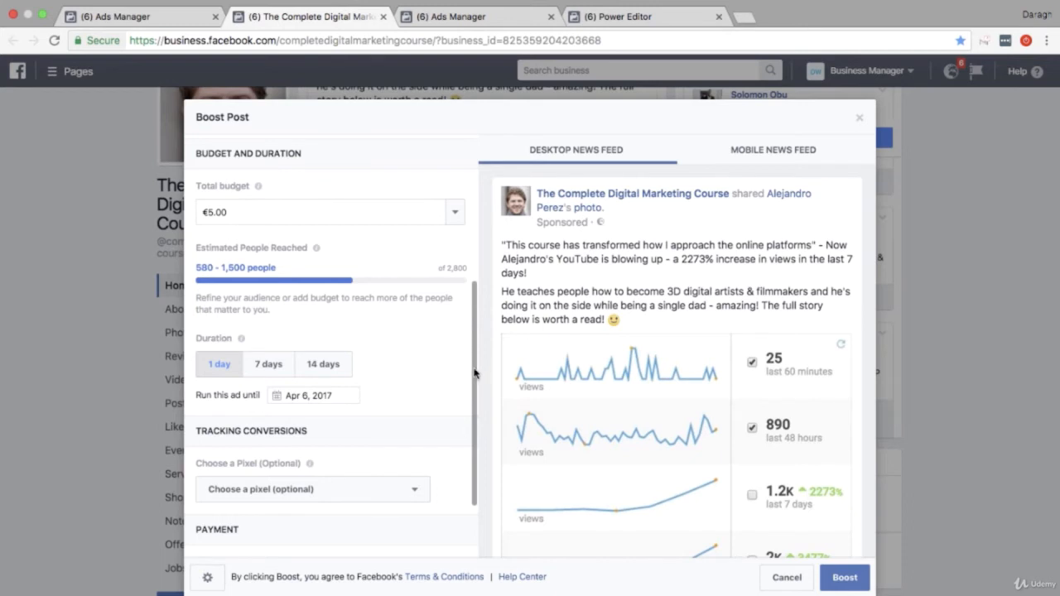
pyautogui.moveTo(479, 371); pyautogui.dragTo(473, 209)
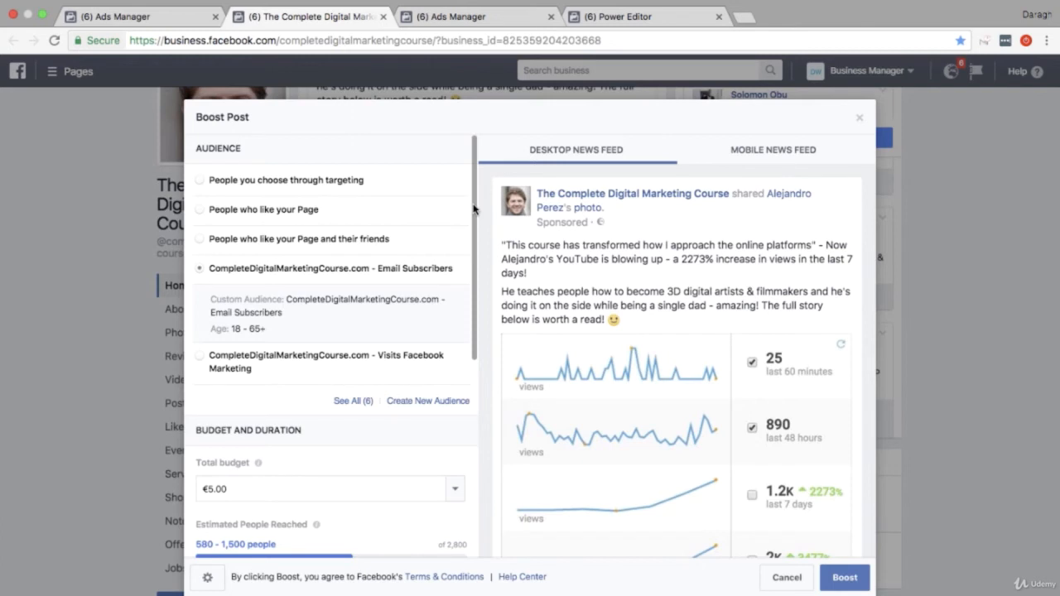
pyautogui.scroll(-5, 707, 281)
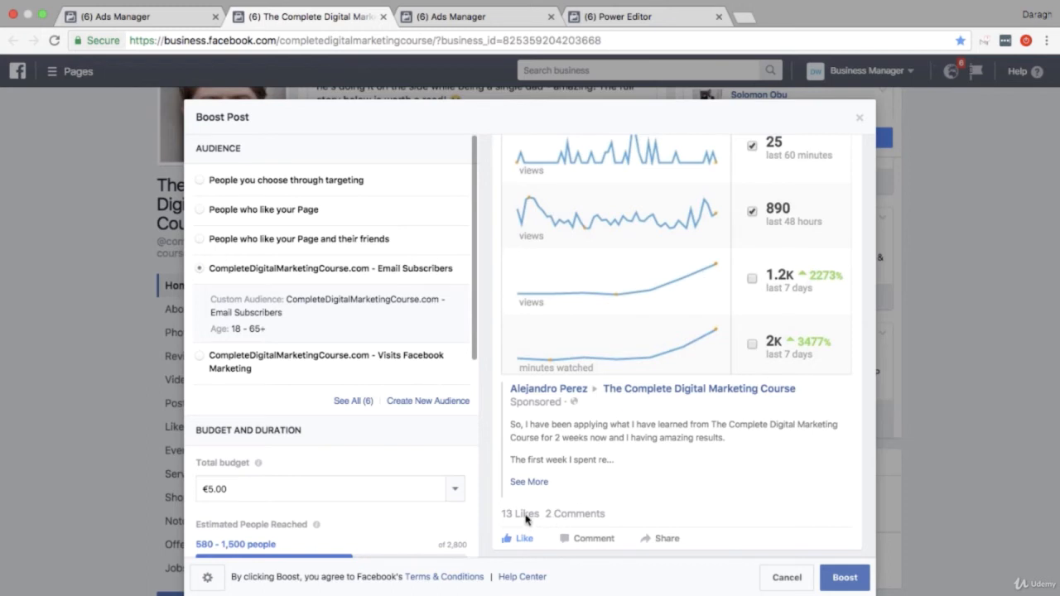
pyautogui.scroll(5, 683, 497)
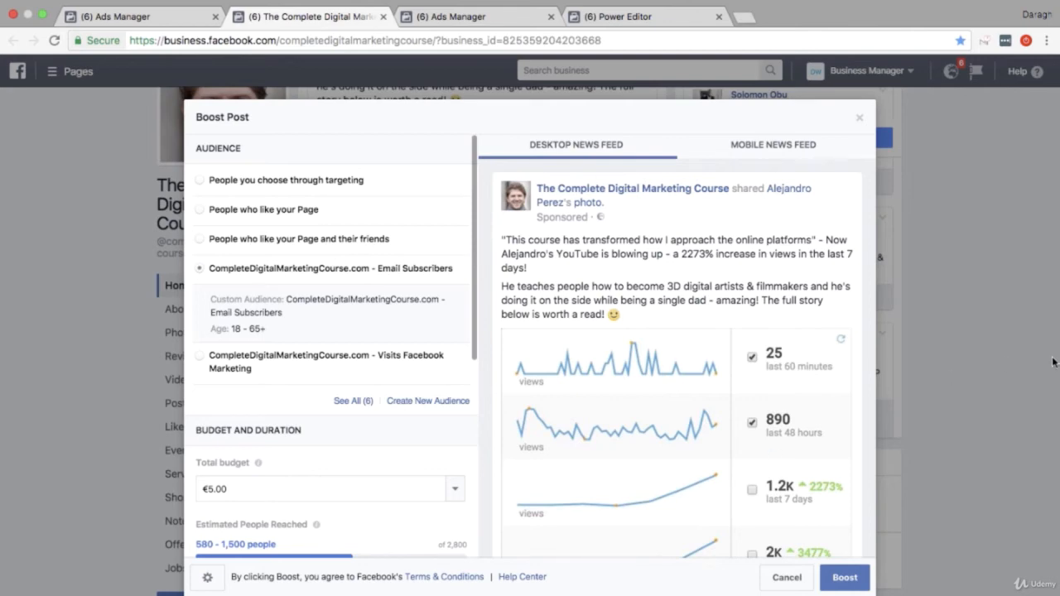
pyautogui.click(860, 120)
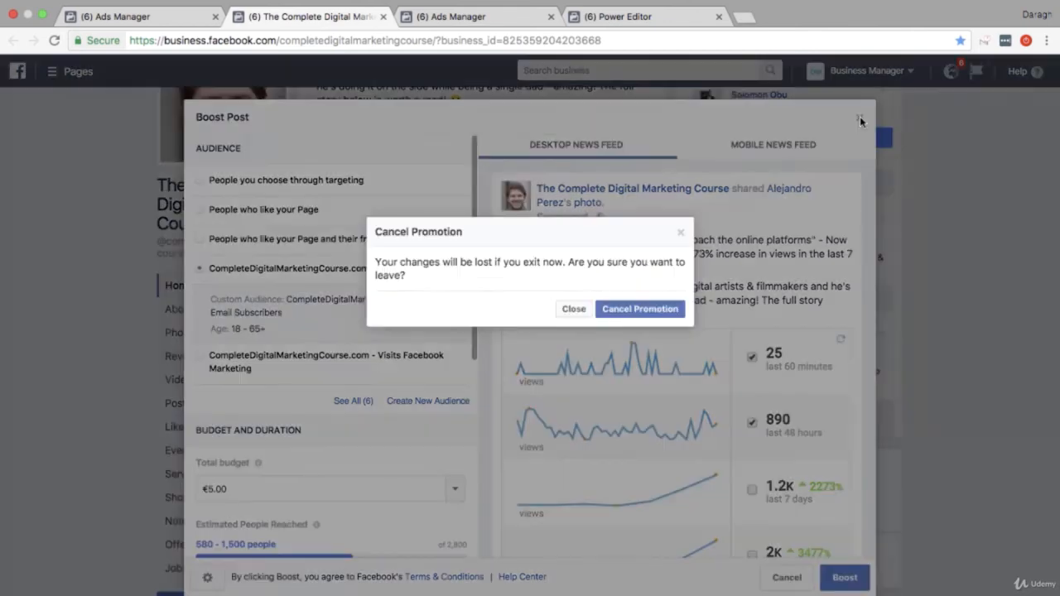
# Switch to the ad creation page in Ads Manager and examine the marketing objective question and its choices
pyautogui.click(481, 23)
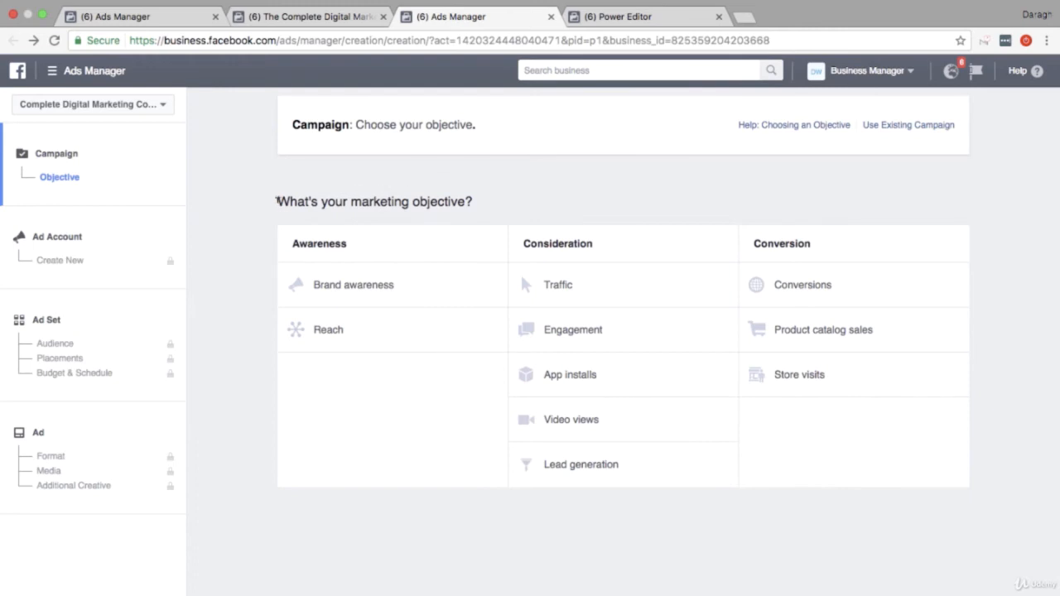
pyautogui.moveTo(277, 199); pyautogui.dragTo(471, 199)
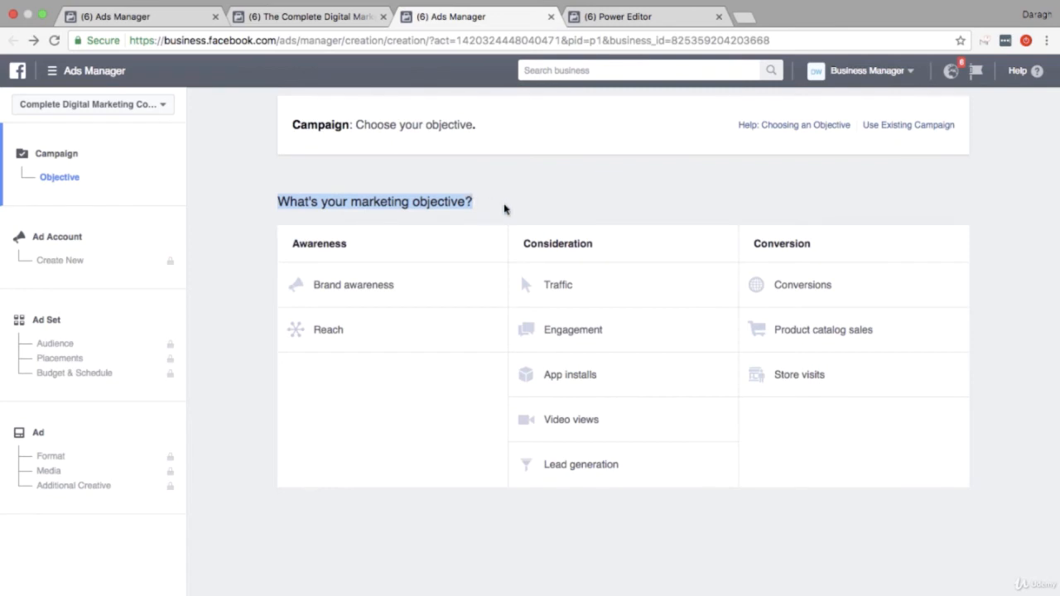
pyautogui.click(504, 209)
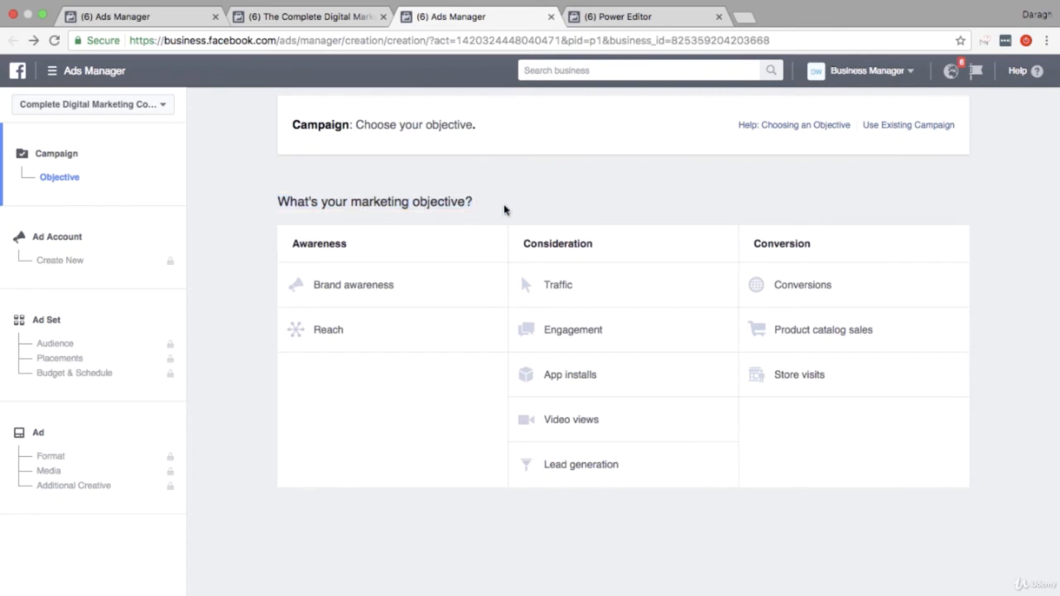
# Choose Engagement as the campaign's marketing objective and look back over the Awareness, Consideration and Conversion choices
pyautogui.click(573, 340)
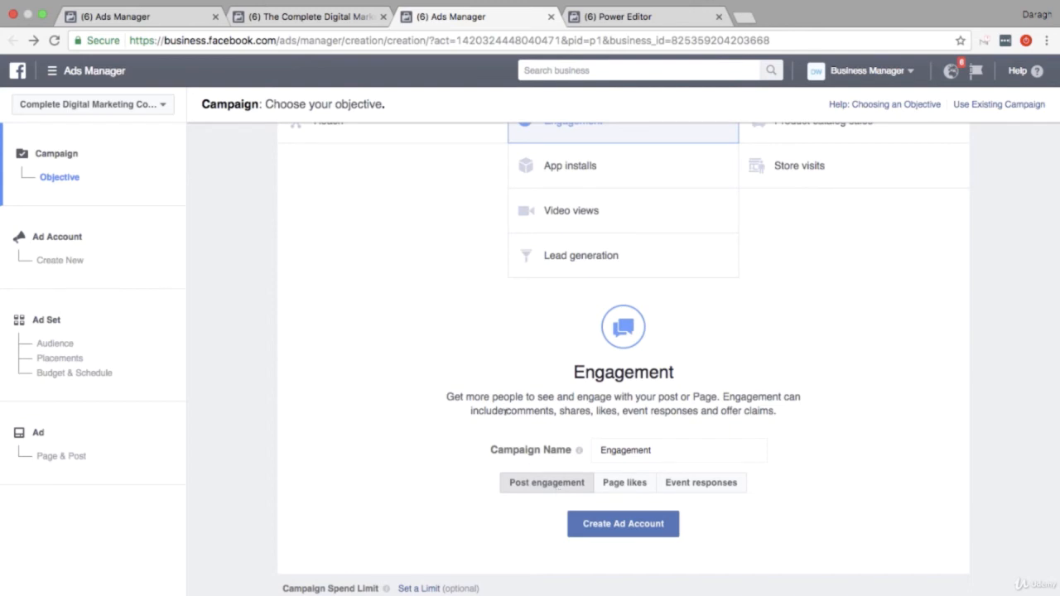
pyautogui.scroll(3, 470, 367)
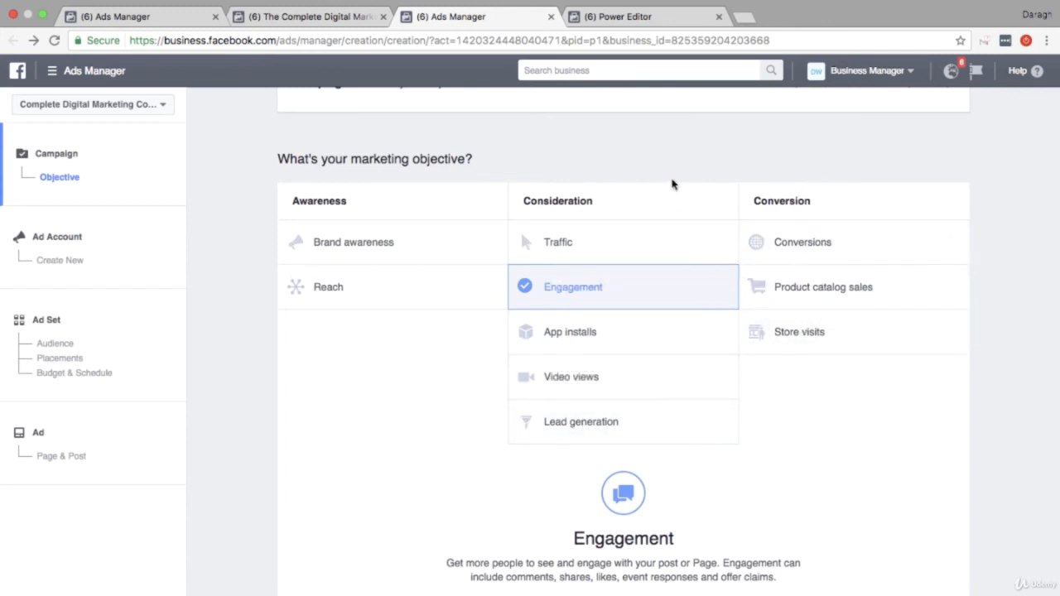
pyautogui.scroll(2, 673, 185)
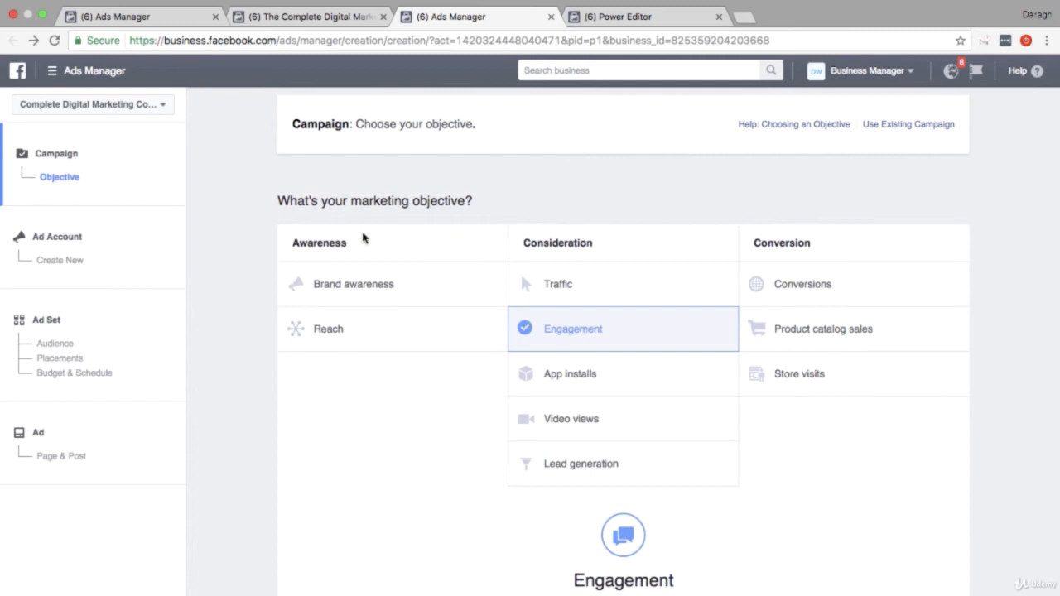
# Go to the ad set's placements, then its budget and schedule, and show the advanced options to examine the manual bid per post engagement
pyautogui.click(79, 361)
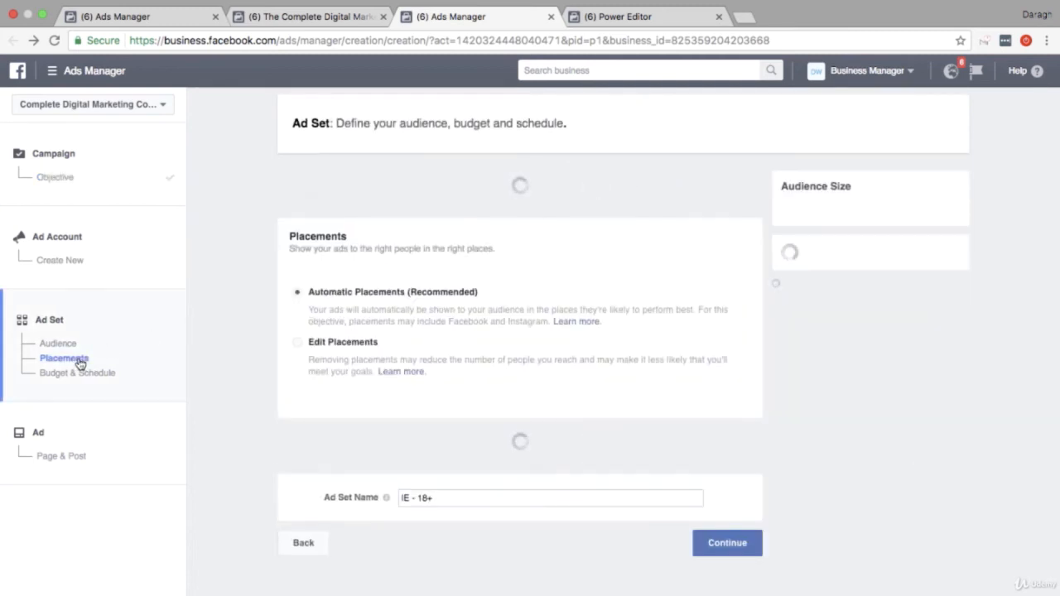
pyautogui.click(78, 376)
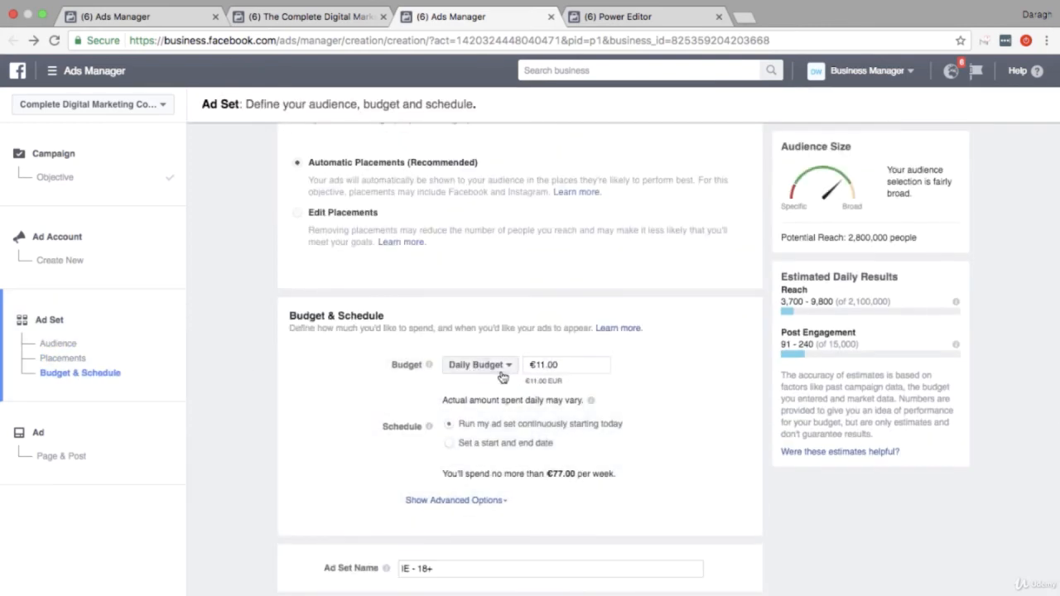
pyautogui.click(485, 365)
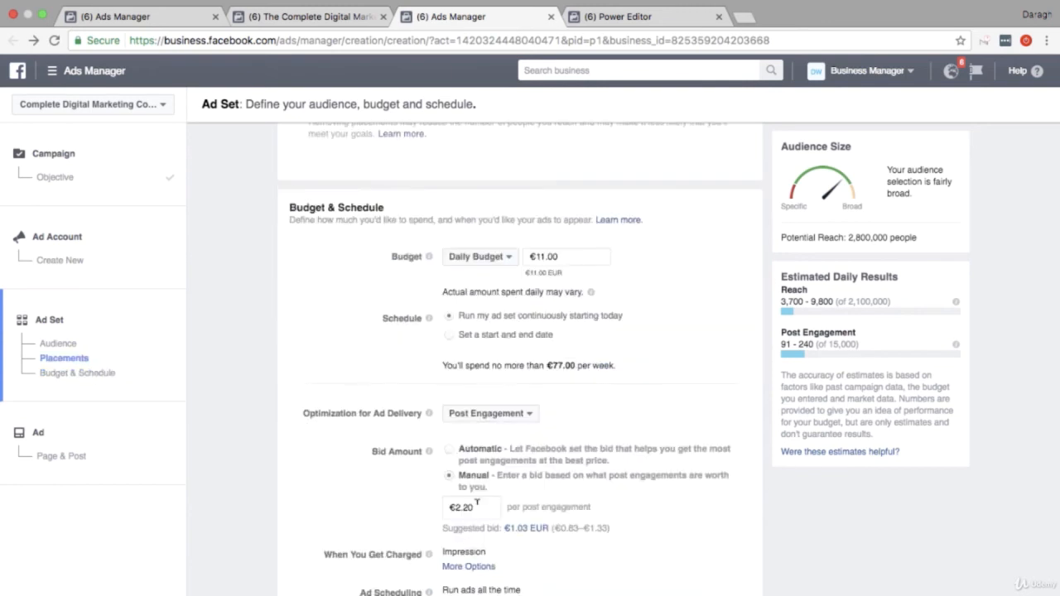
pyautogui.click(476, 505)
pyautogui.moveTo(476, 505); pyautogui.dragTo(448, 511)
pyautogui.click(424, 508)
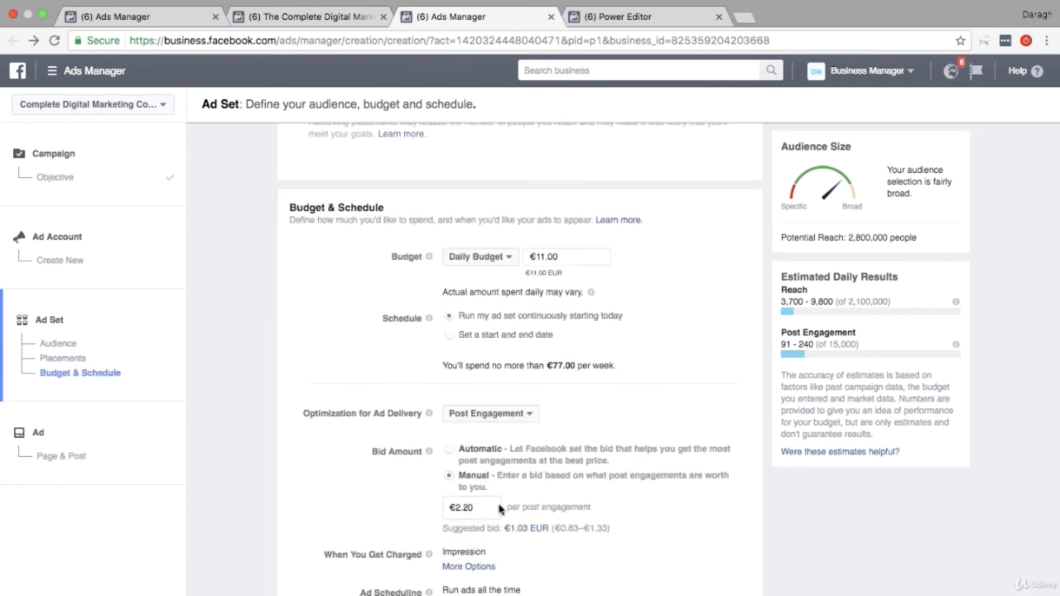
pyautogui.moveTo(510, 505); pyautogui.dragTo(593, 505)
pyautogui.click(625, 510)
# Review the ad set's placement options and the audience targeting settings above the budget section
pyautogui.scroll(3, 309, 366)
pyautogui.scroll(2, 311, 366)
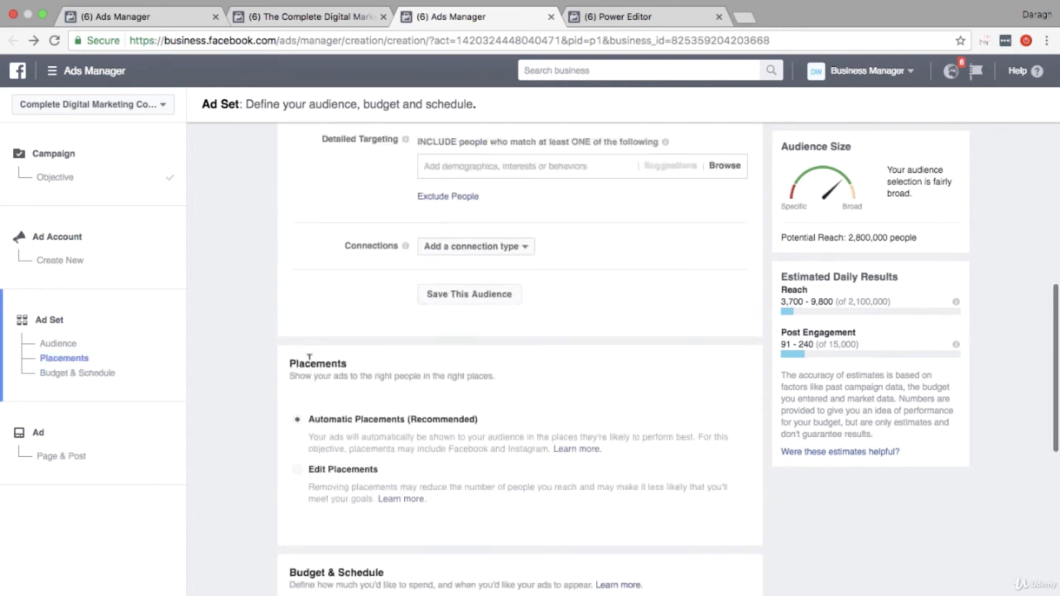
pyautogui.scroll(6, 309, 358)
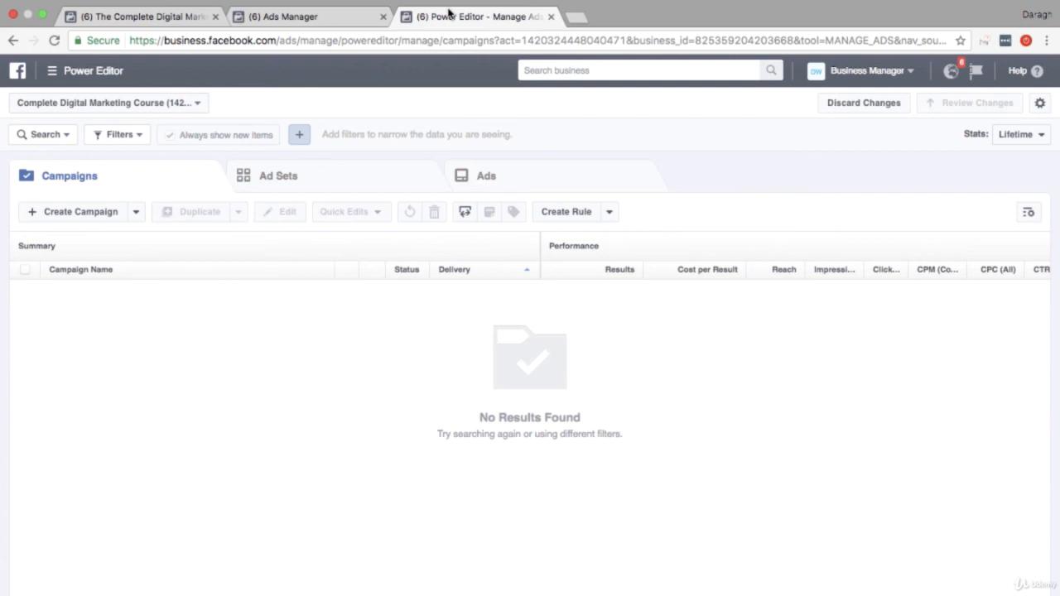
# Compare the Facebook page with its Boost Post option, the Ads Manager creation page and Power Editor, ending on Ads Manager
pyautogui.click(185, 22)
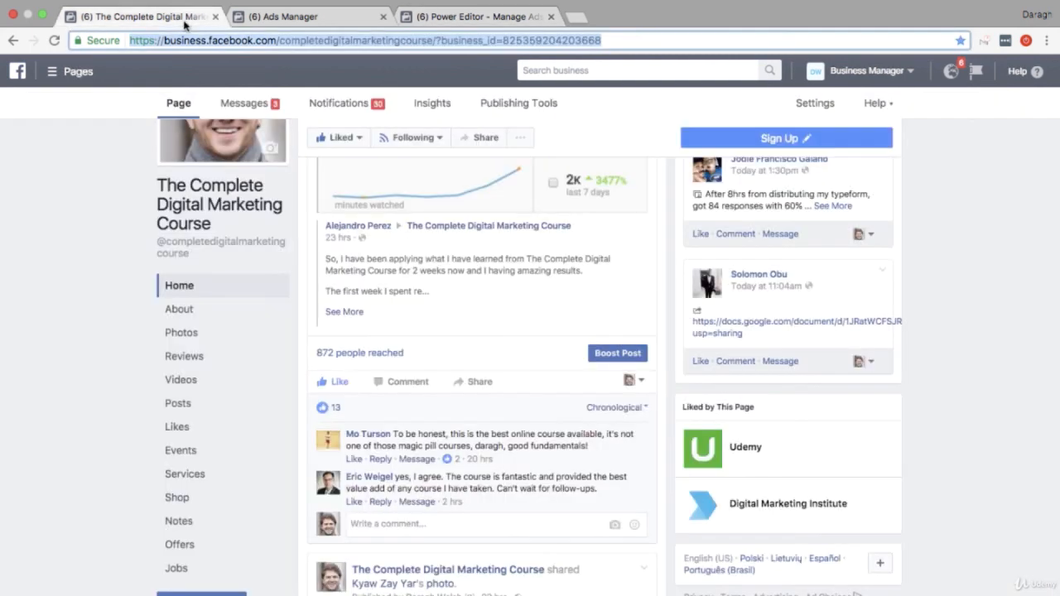
pyautogui.click(288, 17)
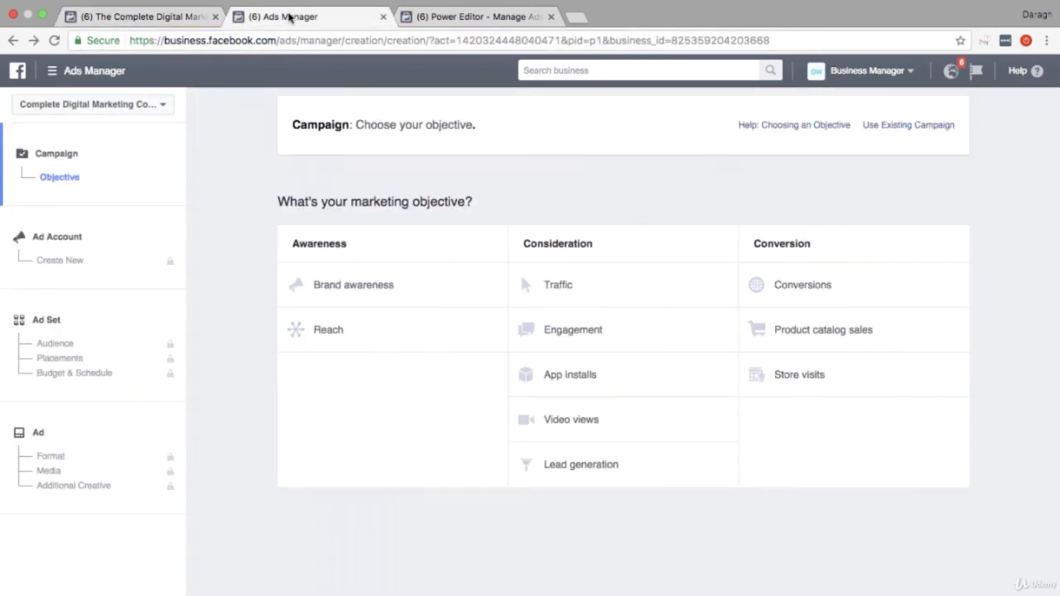
pyautogui.click(442, 14)
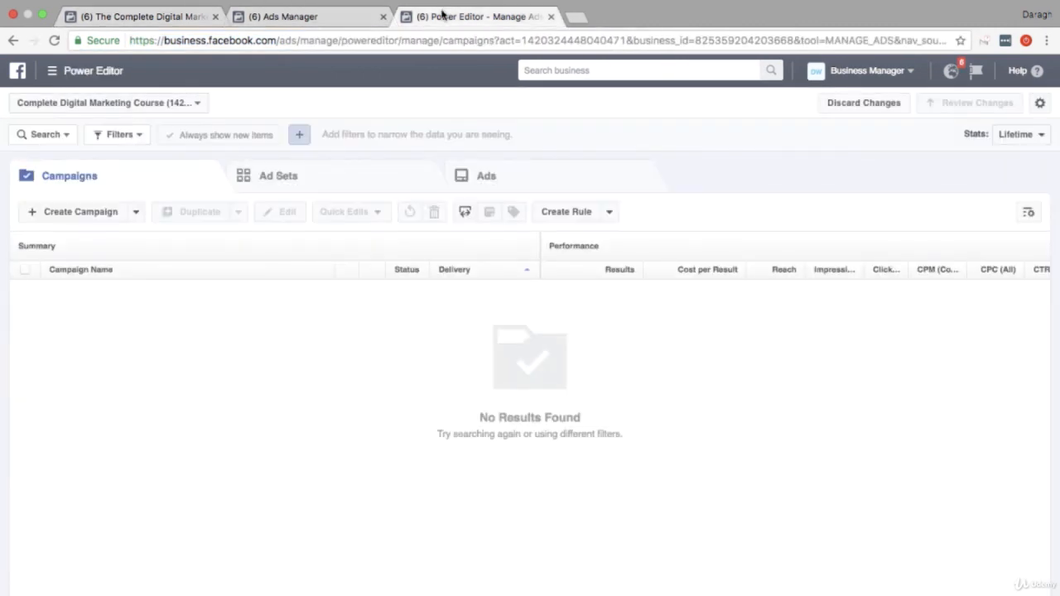
pyautogui.click(348, 22)
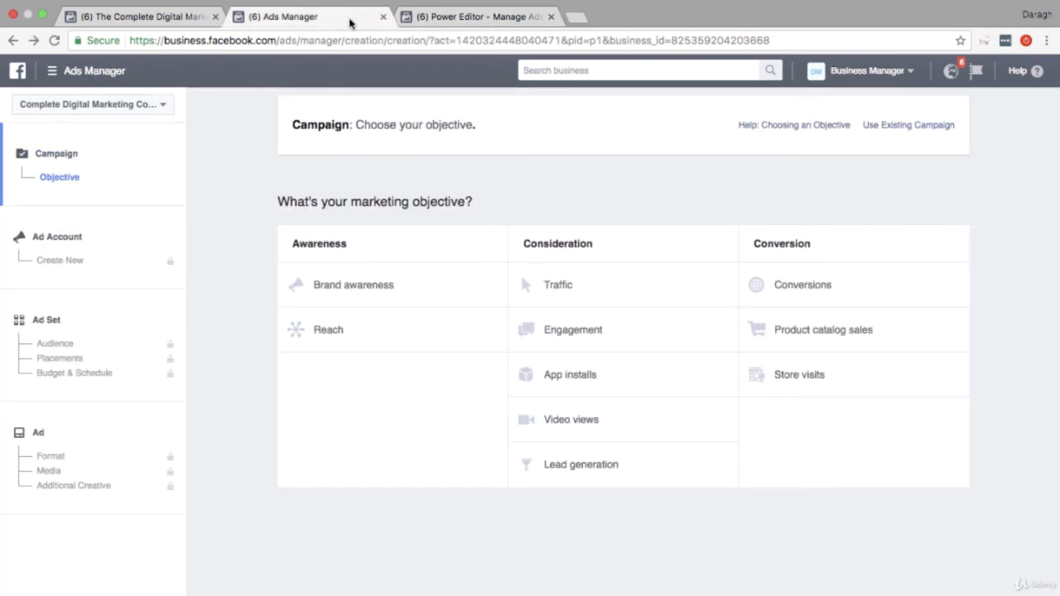